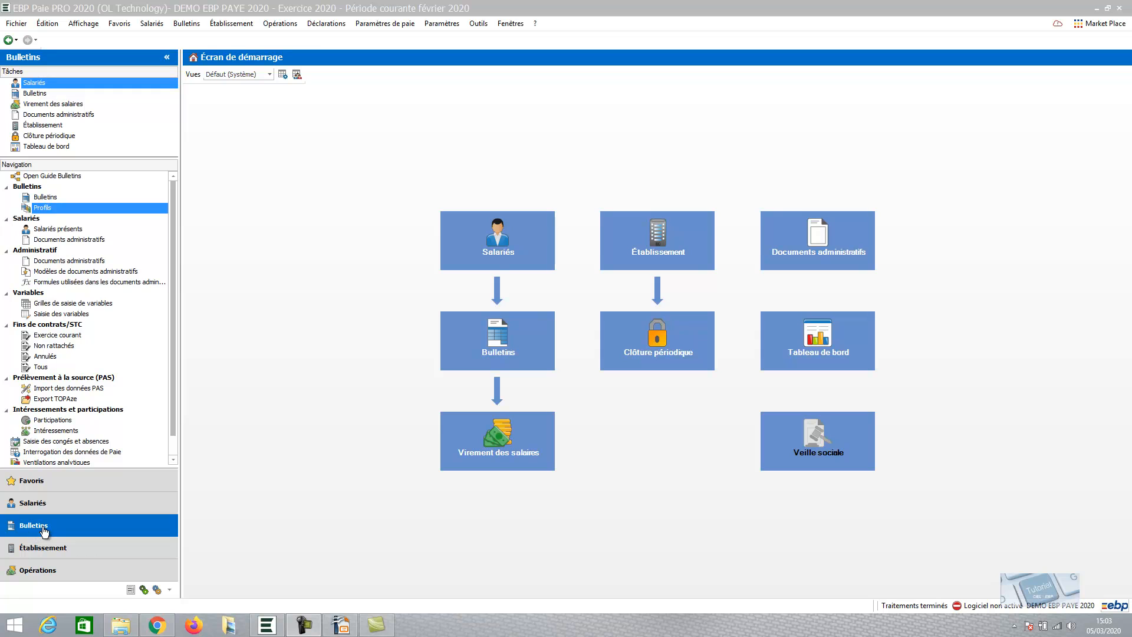
Open the sub-profiles list and filter it by the Primes theme
{"action": "left_click", "coordinate": [48, 209]}
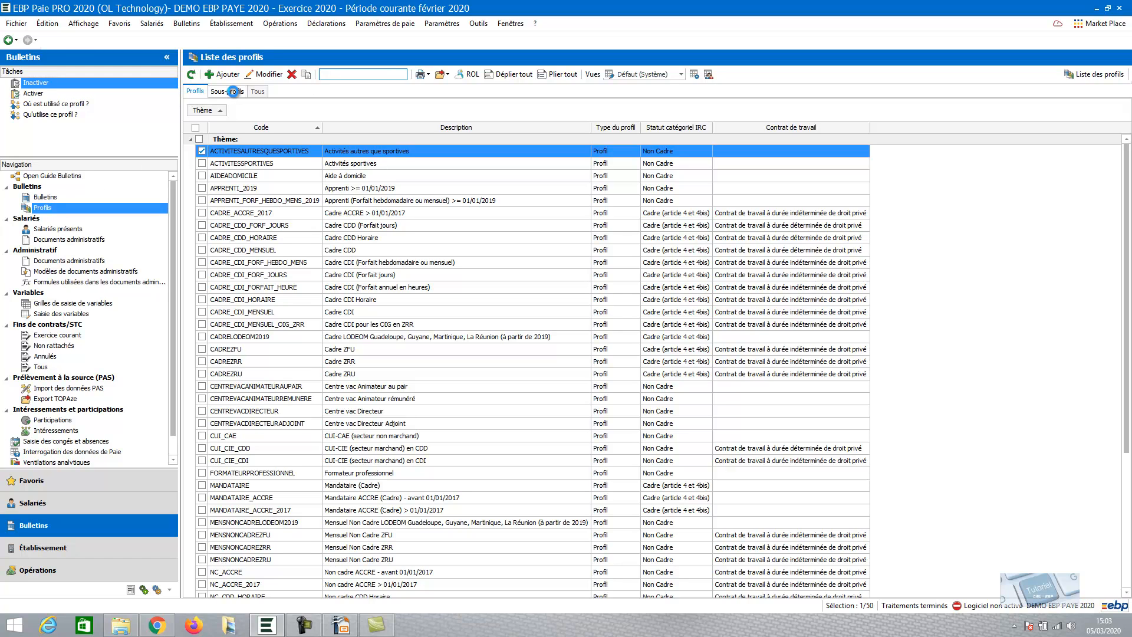
{"action": "left_click", "coordinate": [230, 92]}
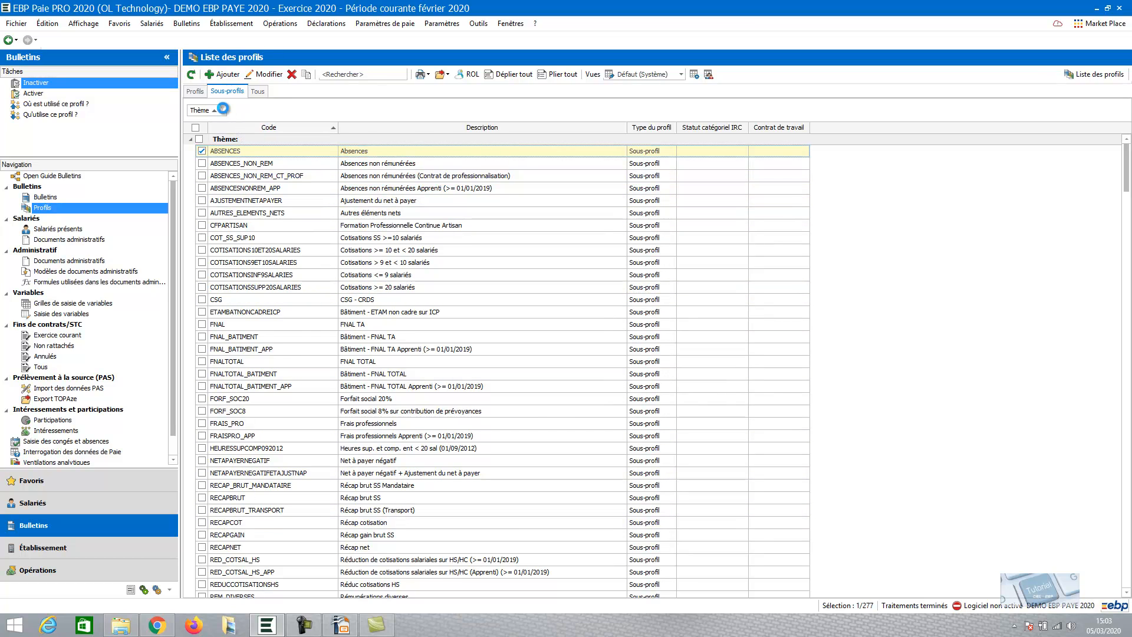
{"action": "left_click", "coordinate": [223, 109]}
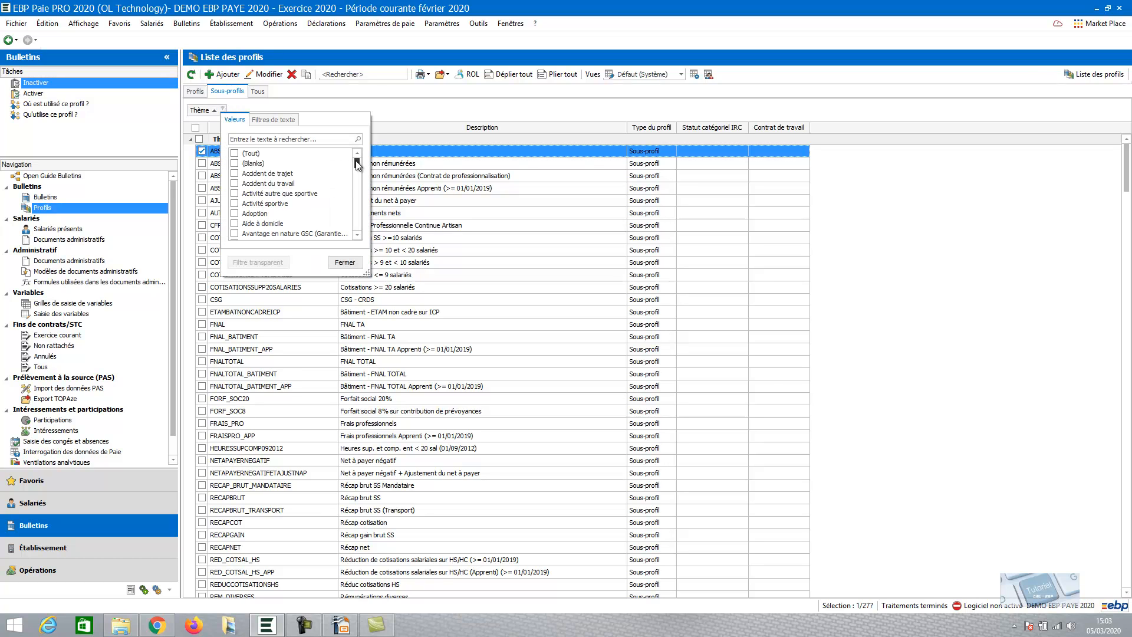
{"action": "scroll", "coordinate": [287, 201], "scroll_direction": "down", "scroll_amount": 8}
{"action": "left_click", "coordinate": [235, 183]}
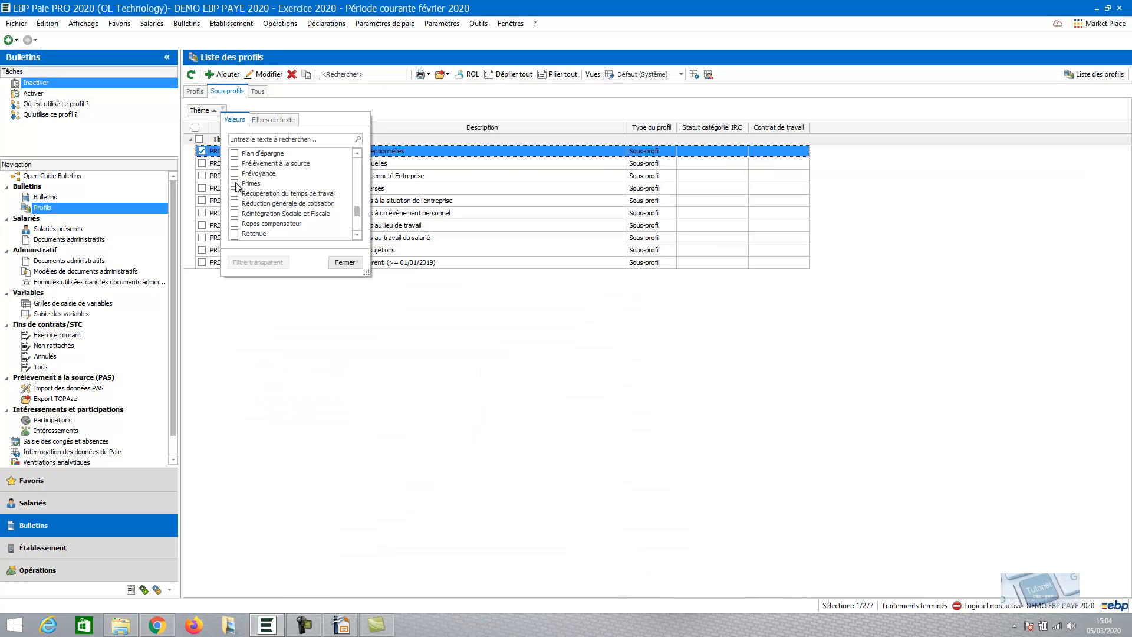
{"action": "left_click", "coordinate": [346, 261]}
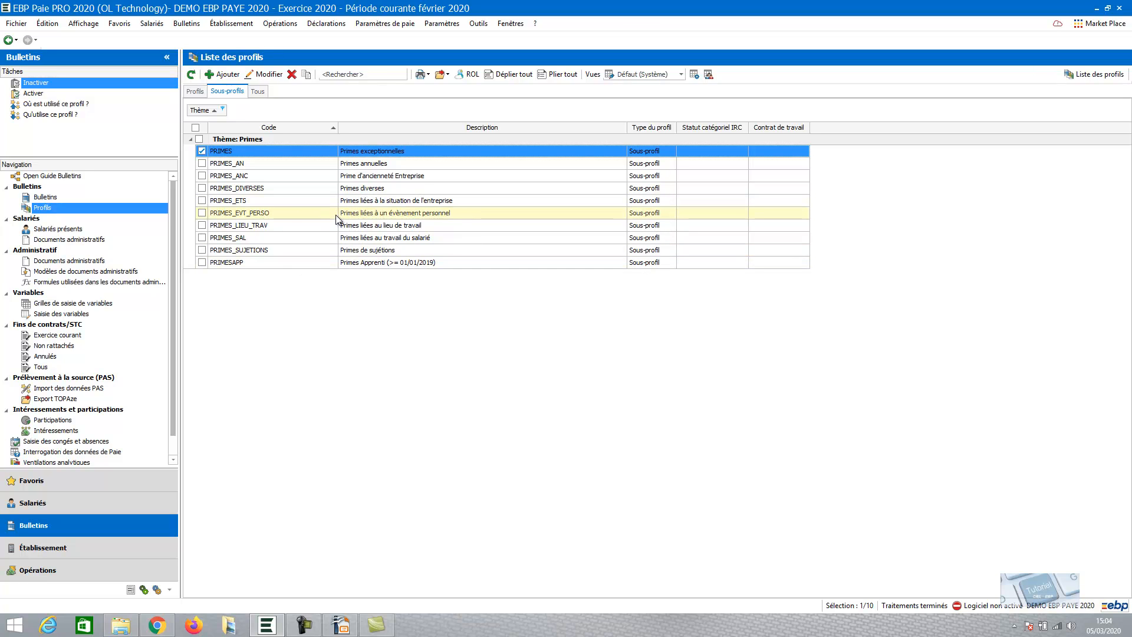
Open the PRIMES_ETS sub-profile to review its rubrics, then close it
{"action": "left_click", "coordinate": [258, 199]}
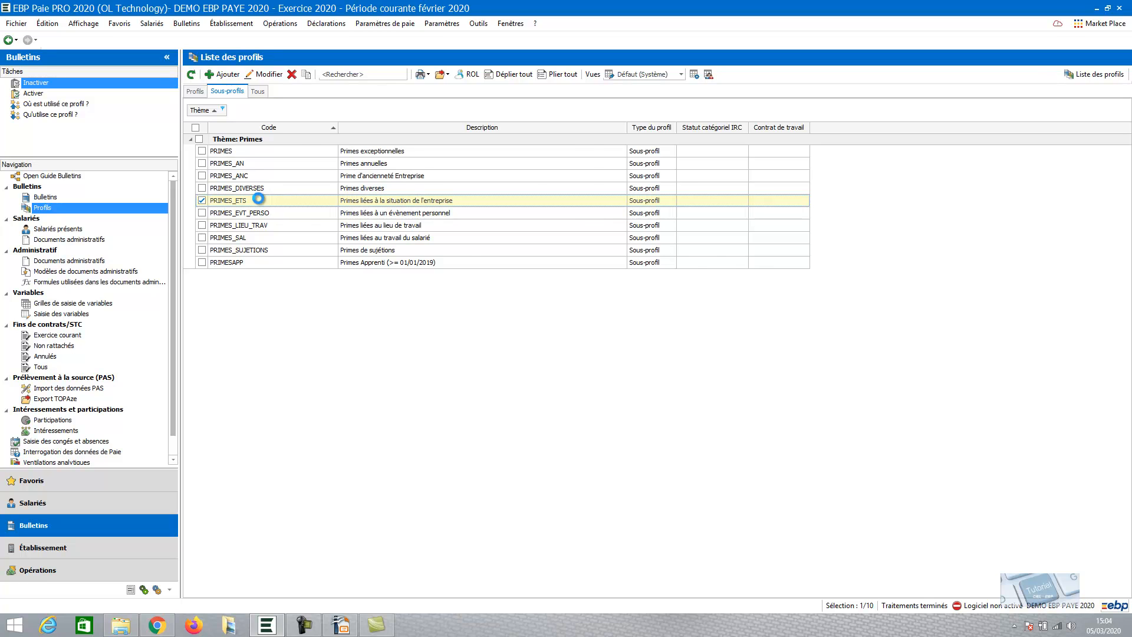
{"action": "double_click", "coordinate": [258, 200]}
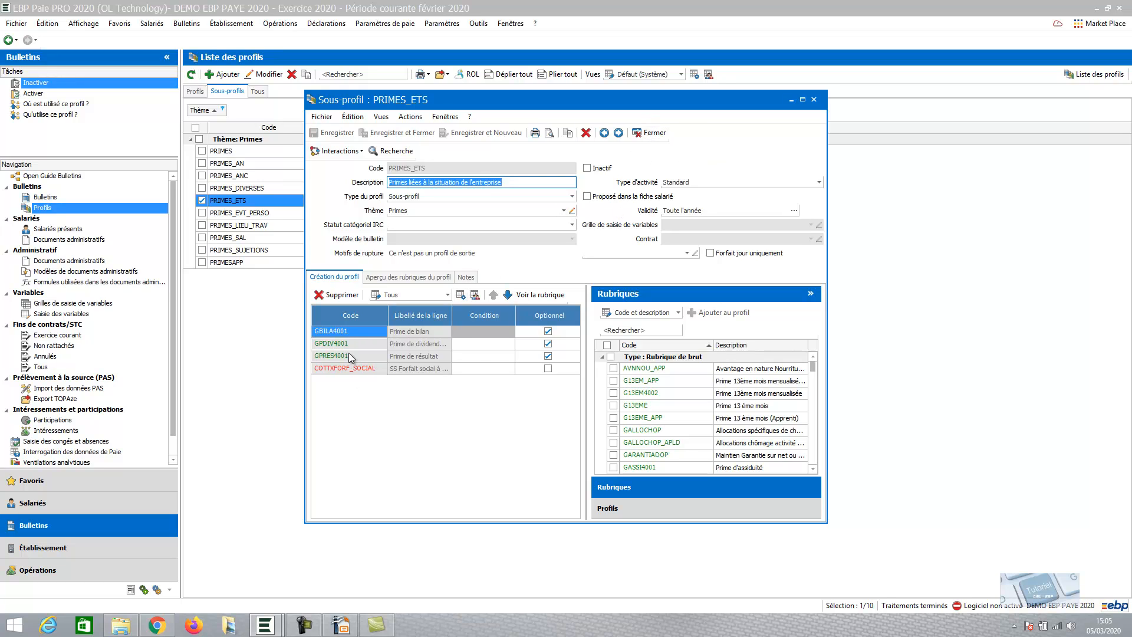
{"action": "left_click", "coordinate": [651, 132]}
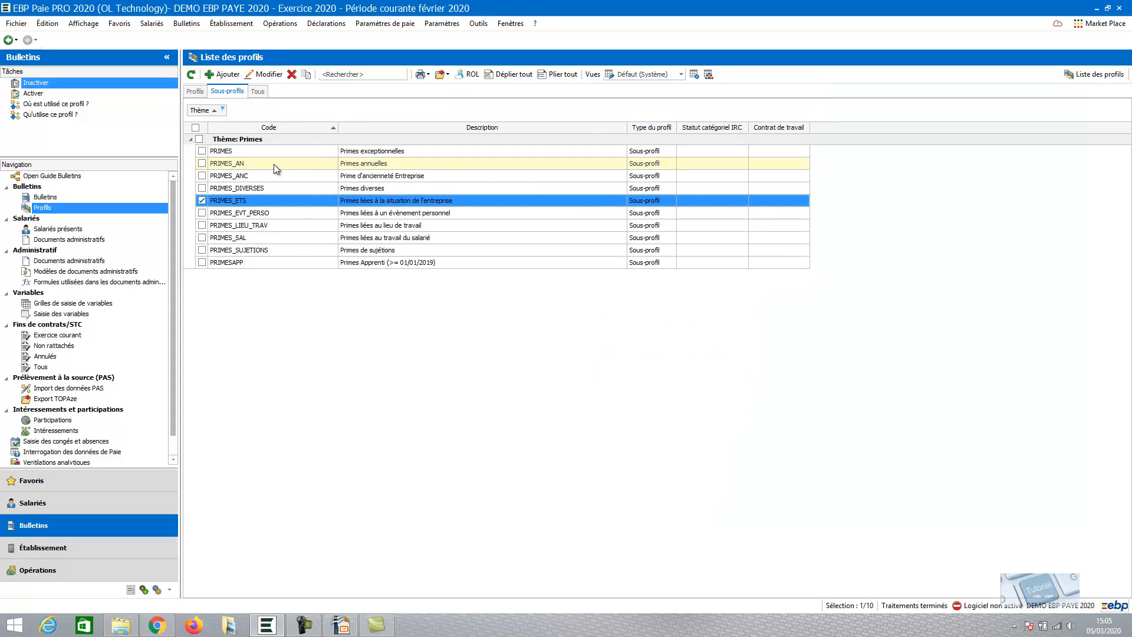
Open the PRIMES sub-profile and add the GPRIMEPOINT# rubric, found by searching for "point"
{"action": "left_click", "coordinate": [238, 152]}
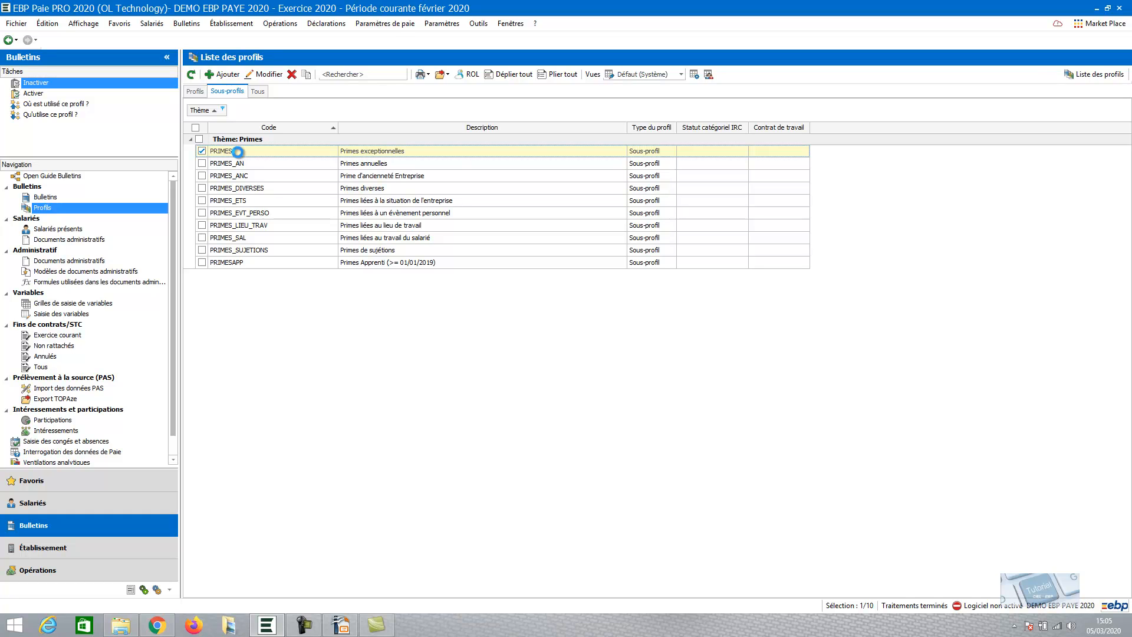
{"action": "double_click", "coordinate": [238, 152]}
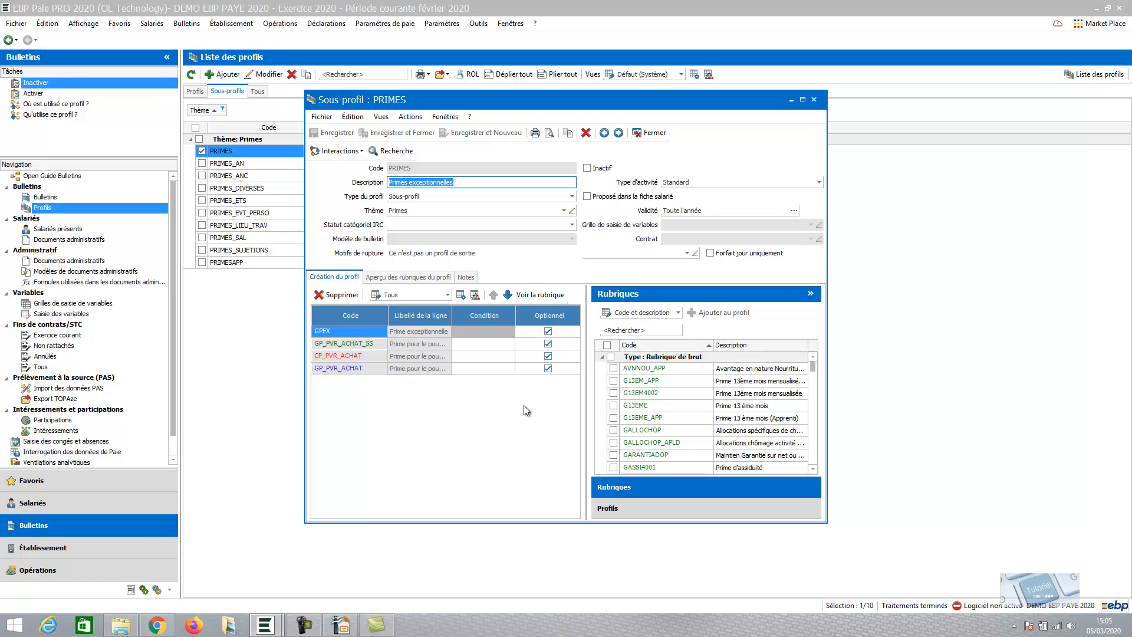
{"action": "left_click", "coordinate": [655, 331]}
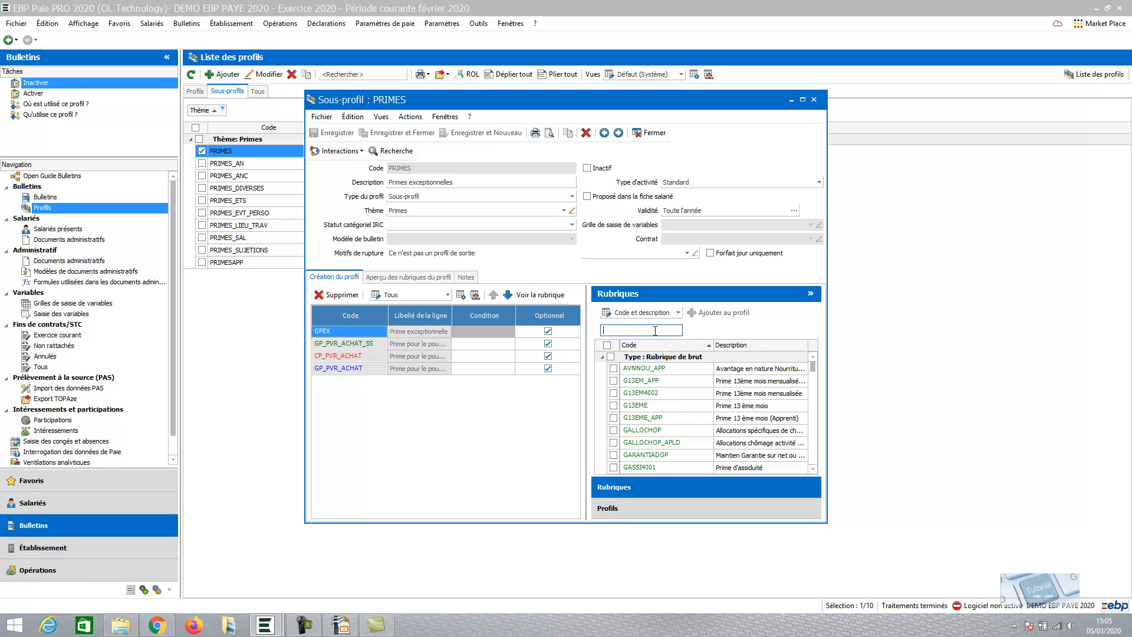
{"action": "type", "text": "point"}
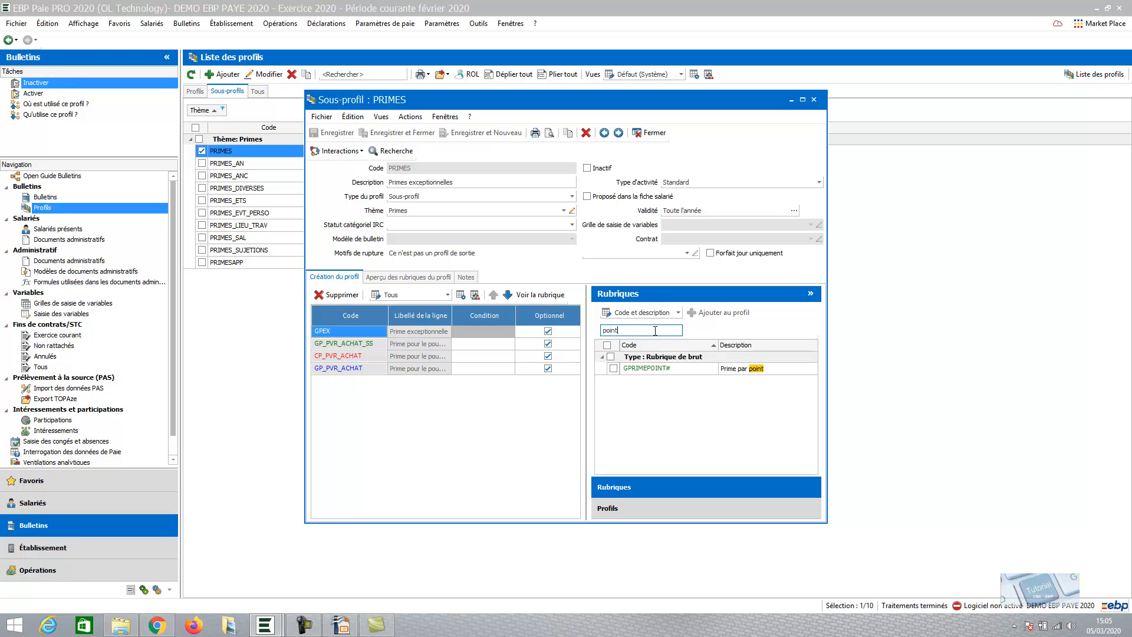
{"action": "left_click", "coordinate": [678, 369]}
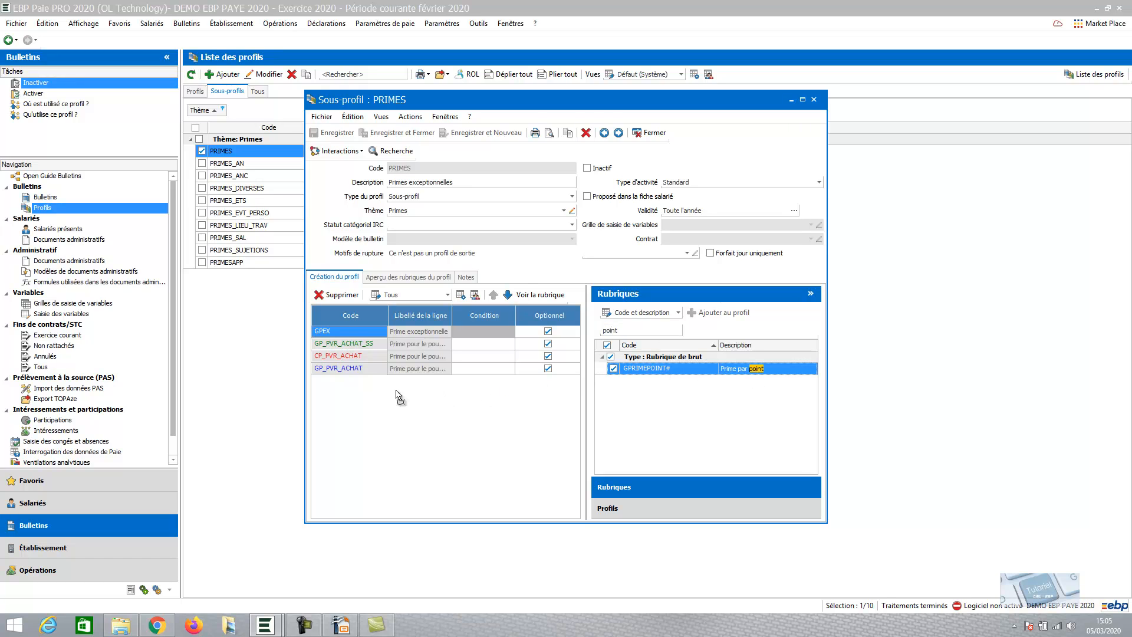
{"action": "left_click_drag", "start_coordinate": [391, 390], "coordinate": [390, 386]}
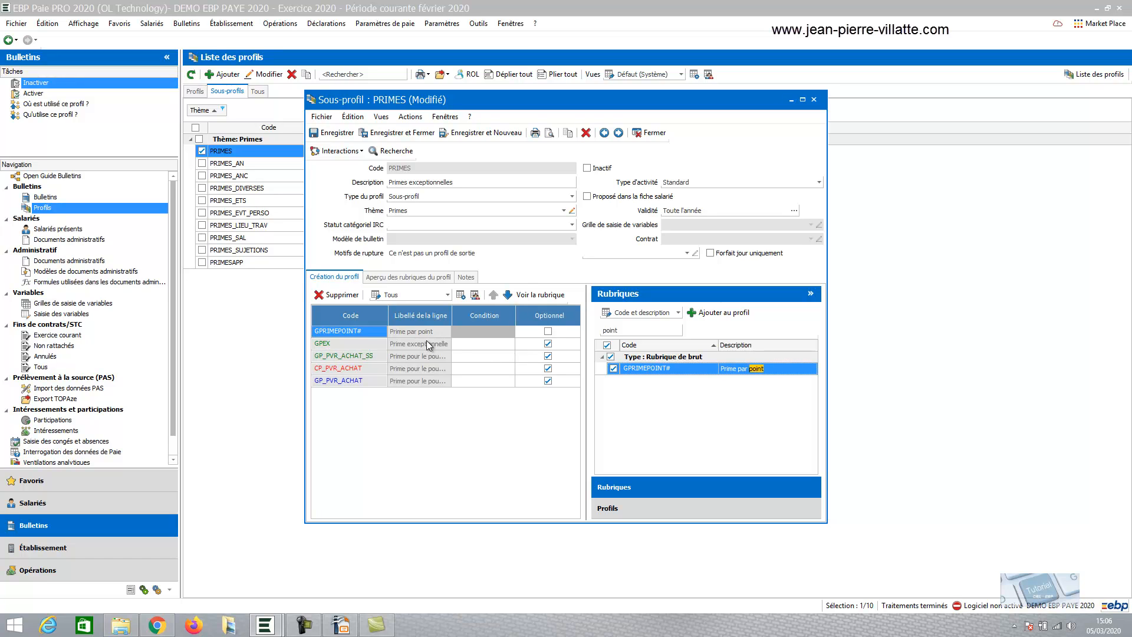
Clear the Optional flag on the GPEX line and save and close the PRIMES sub-profile
{"action": "left_click", "coordinate": [549, 345]}
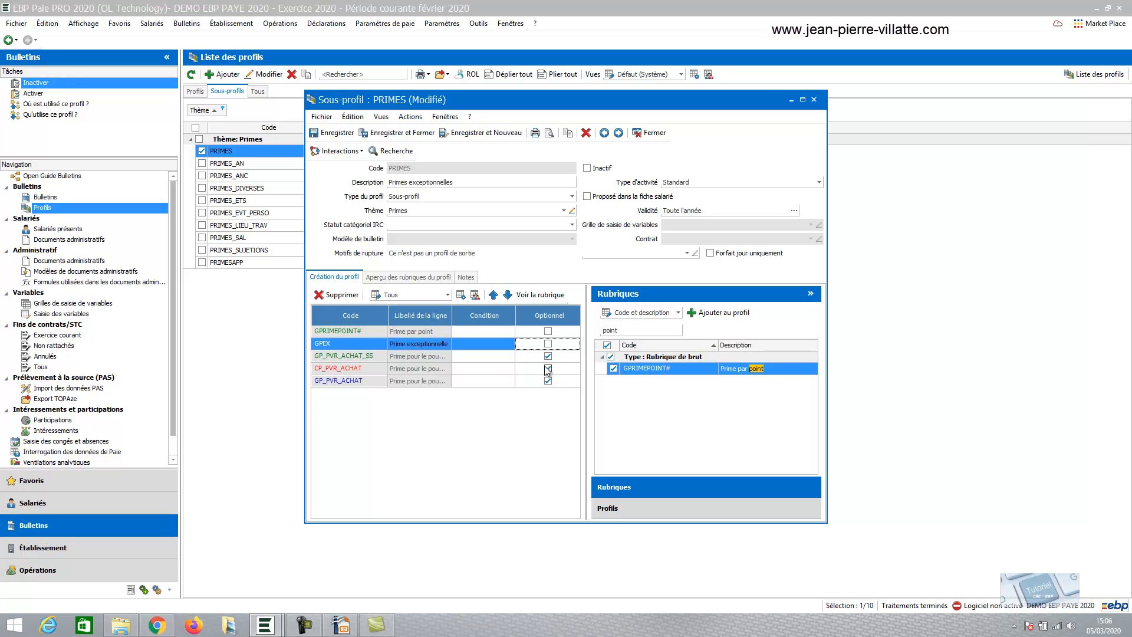
{"action": "left_click", "coordinate": [408, 133]}
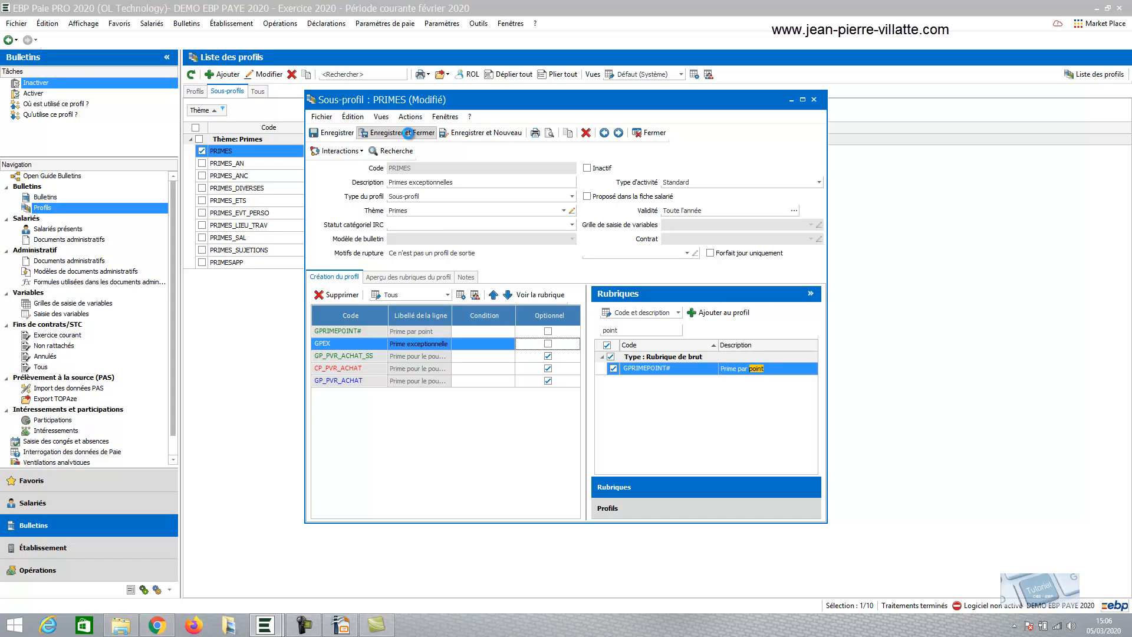
{"action": "left_click", "coordinate": [409, 133]}
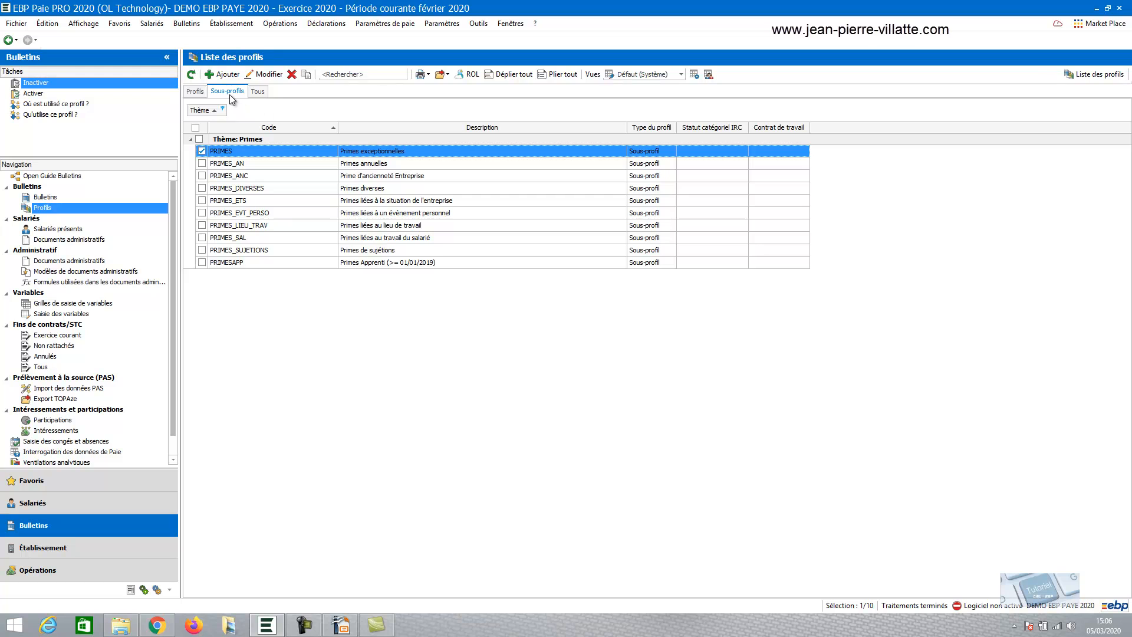
Change the theme filter of the sub-profiles list to Prévoyance
{"action": "left_click", "coordinate": [223, 110]}
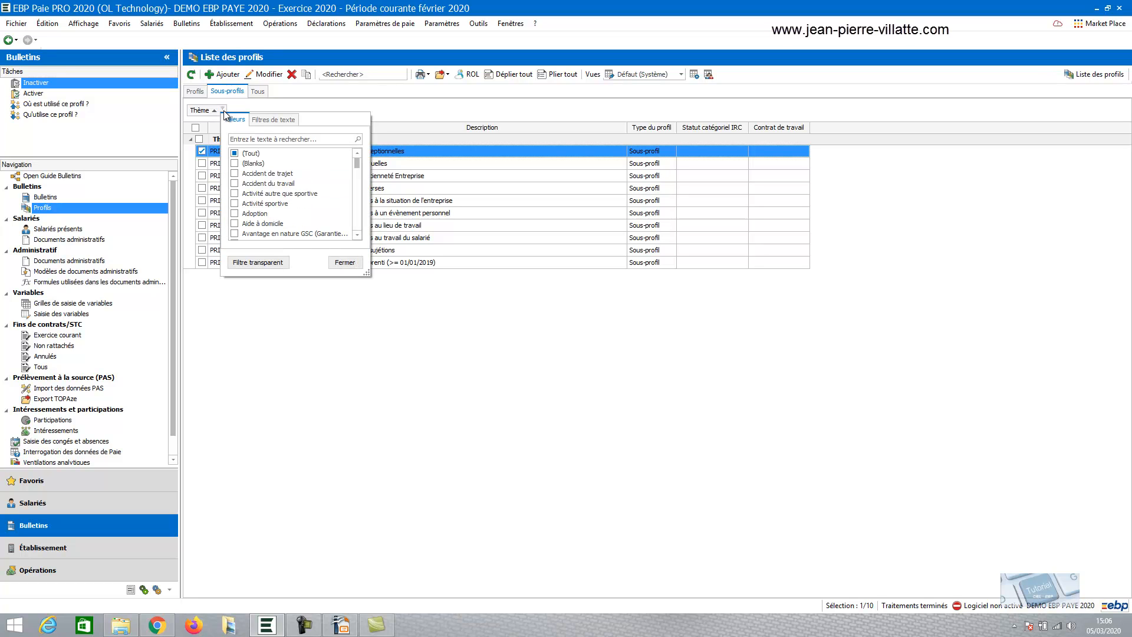
{"action": "left_click_drag", "start_coordinate": [358, 162], "coordinate": [351, 194]}
{"action": "scroll", "coordinate": [352, 194], "scroll_direction": "down", "scroll_amount": 6}
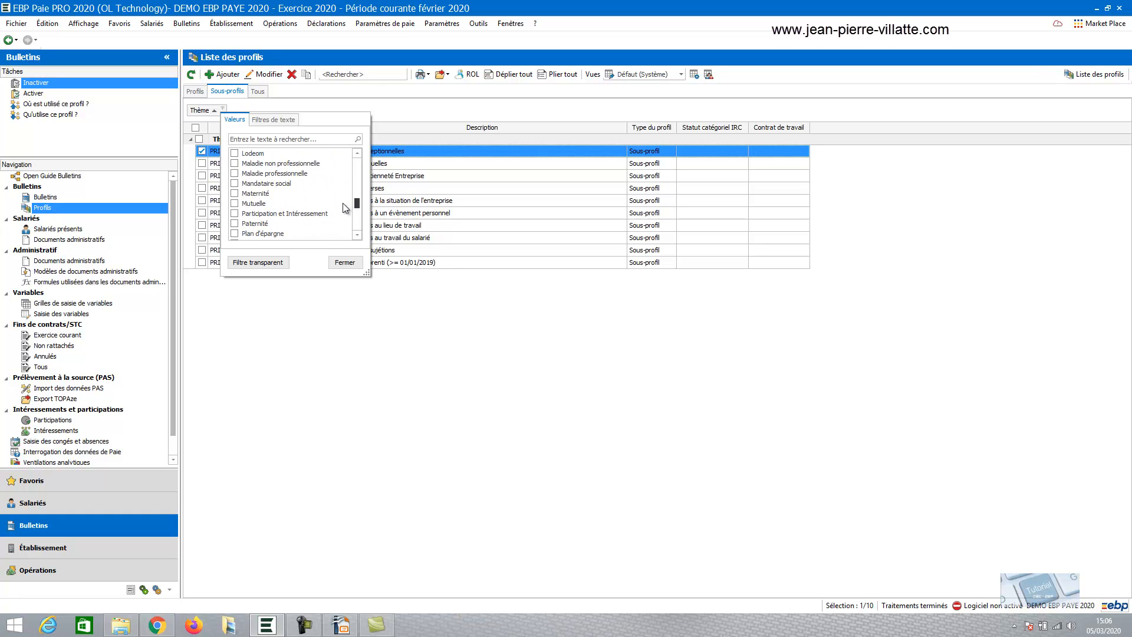
{"action": "left_click", "coordinate": [234, 203]}
{"action": "left_click", "coordinate": [234, 194]}
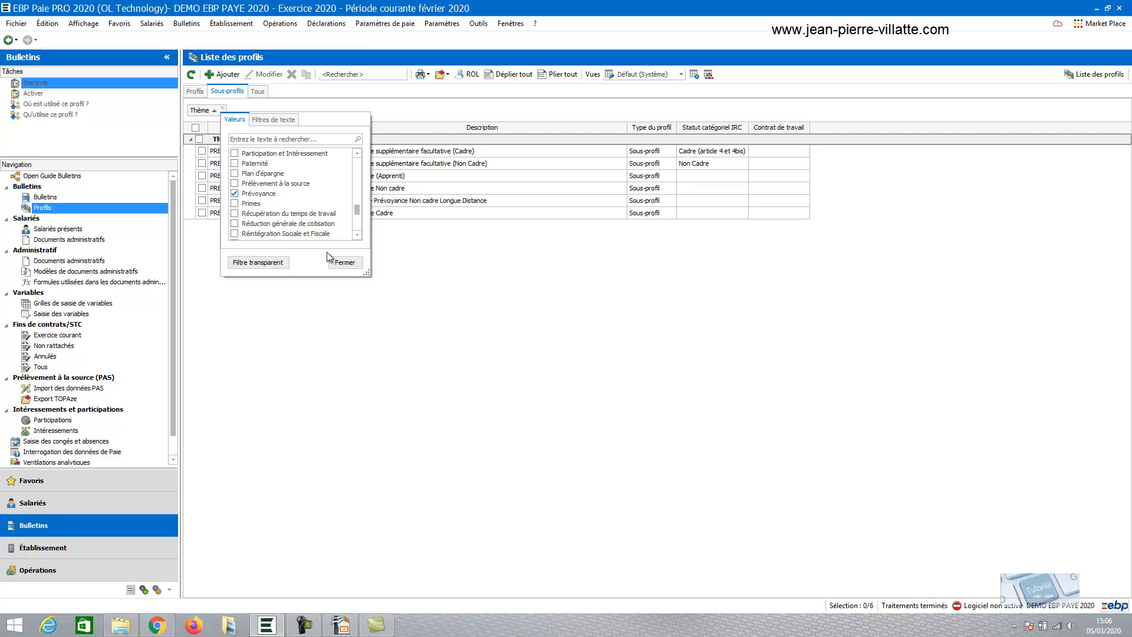
{"action": "left_click", "coordinate": [343, 261]}
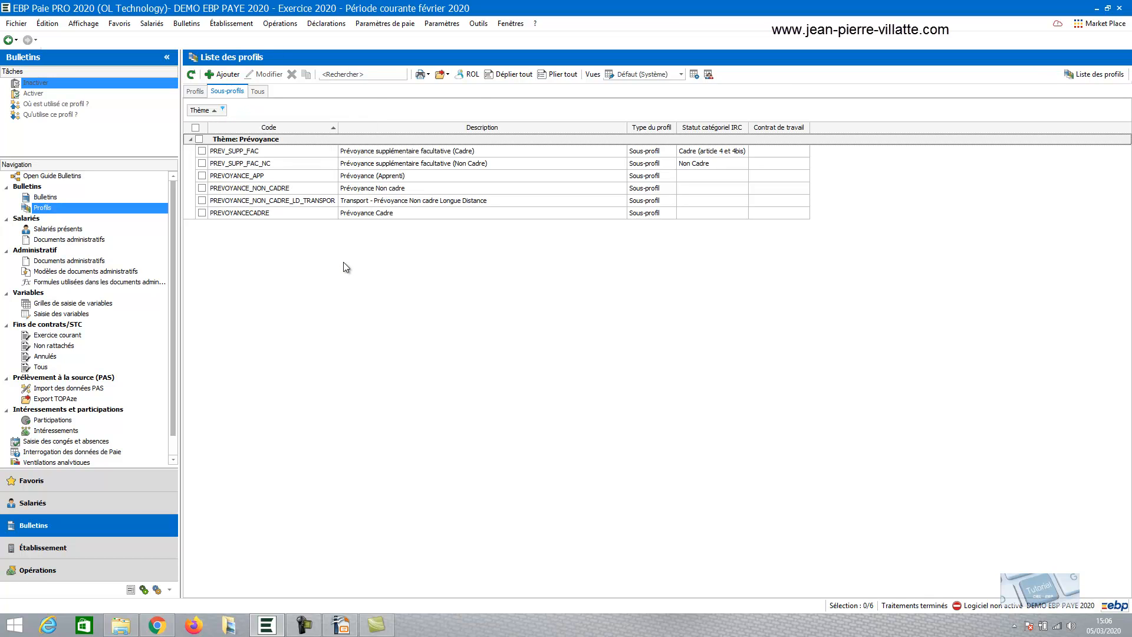
Duplicate the PREVOYANCE_NON_CADRE sub-profile and set the copy's code to PREVOYANCE_OUVRIER#
{"action": "left_click", "coordinate": [257, 191]}
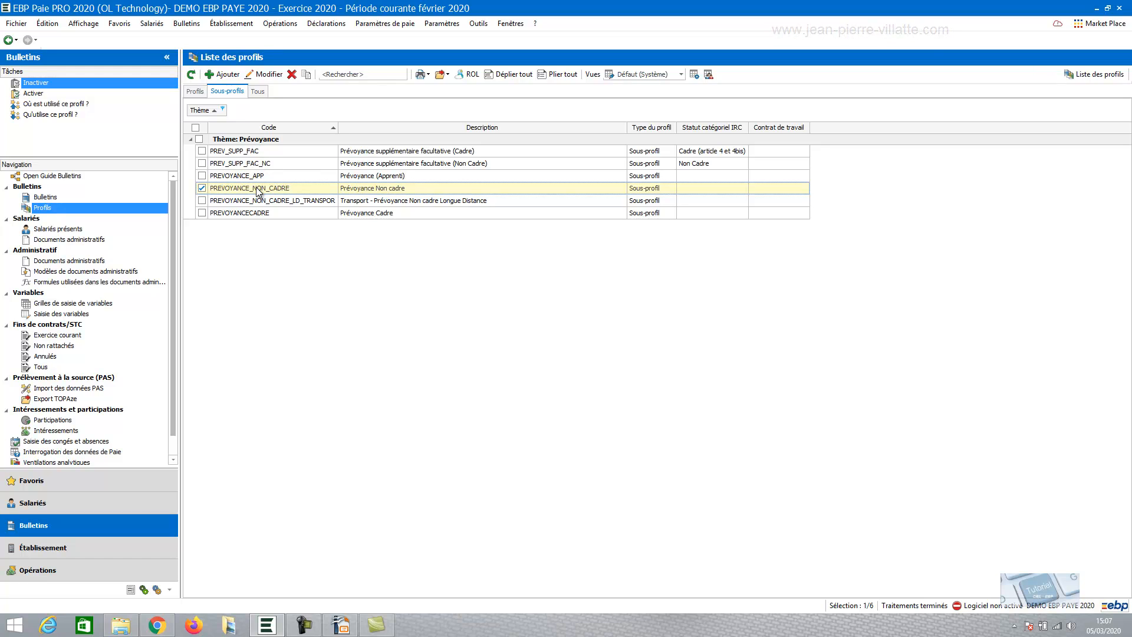
{"action": "left_click", "coordinate": [307, 74]}
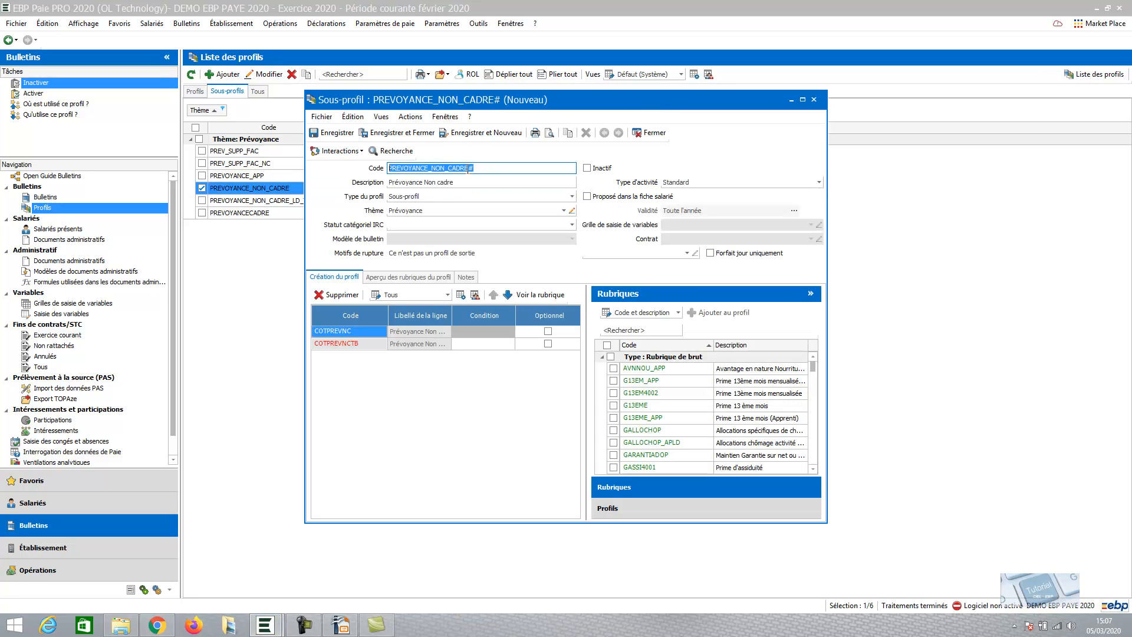
{"action": "left_click", "coordinate": [468, 168]}
{"action": "key", "text": "BackSpace"}
{"action": "key", "text": "BackSpace"}
{"action": "key", "text": "BackSpace"}
{"action": "key", "text": "BackSpace"}
{"action": "key", "text": "BackSpace"}
{"action": "key", "text": "BackSpace"}
{"action": "key", "text": "BackSpace"}
{"action": "key", "text": "BackSpace"}
{"action": "key", "text": "BackSpace"}
{"action": "type", "text": "OUVIR"}
{"action": "key", "text": "BackSpace"}
{"action": "key", "text": "BackSpace"}
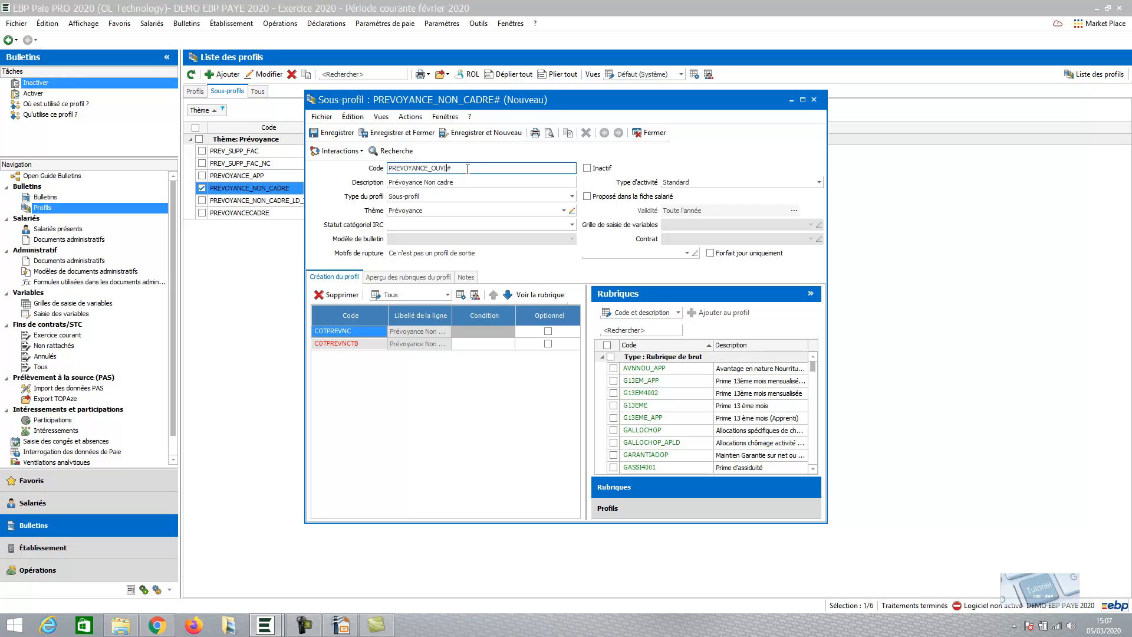
{"action": "type", "text": "RIER"}
{"action": "key", "text": "Tab"}
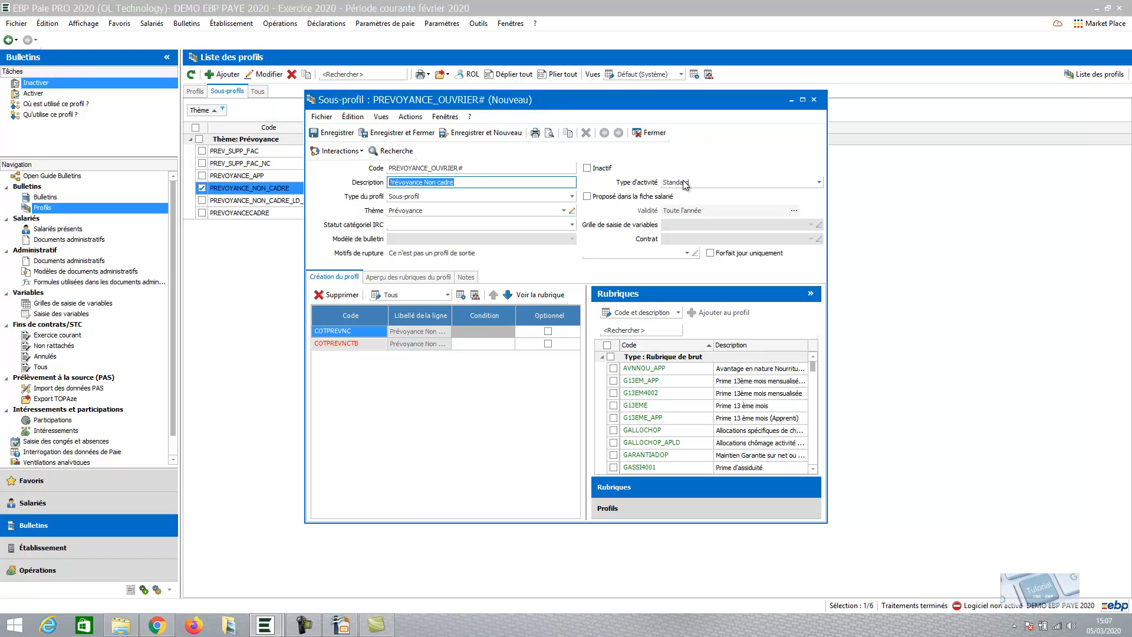
Set the new sub-profile's theme to demo
{"action": "left_click", "coordinate": [564, 211]}
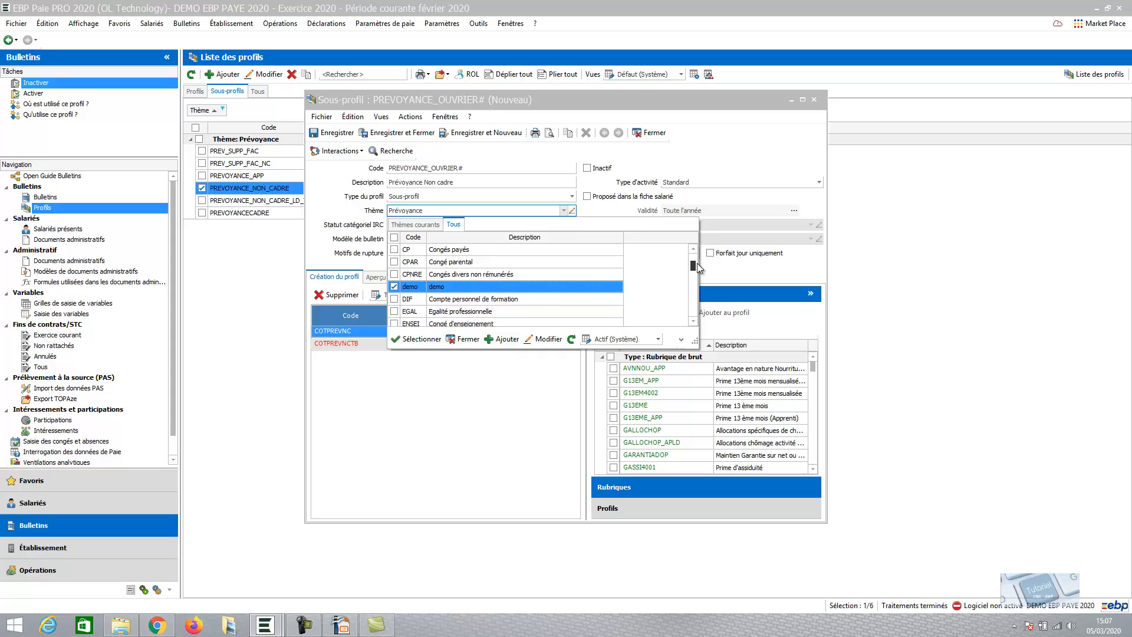
{"action": "left_click", "coordinate": [416, 339]}
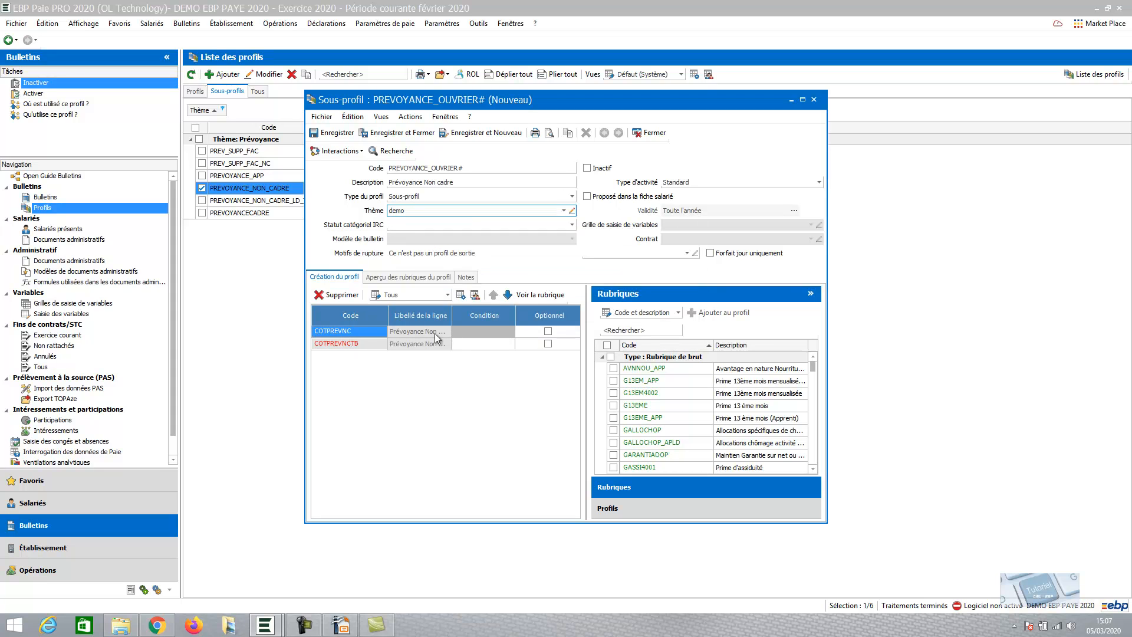
Mark the COTPREVNC and COTPREVNCTB lines as optional
{"action": "left_click_drag", "start_coordinate": [451, 315], "coordinate": [490, 316]}
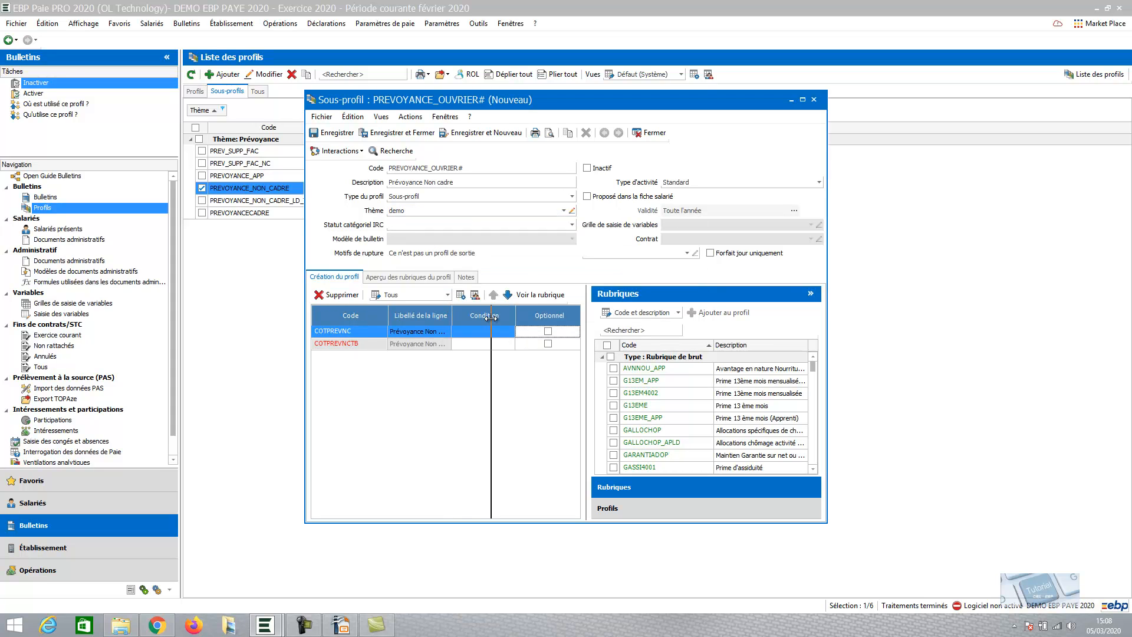
{"action": "left_click", "coordinate": [330, 348]}
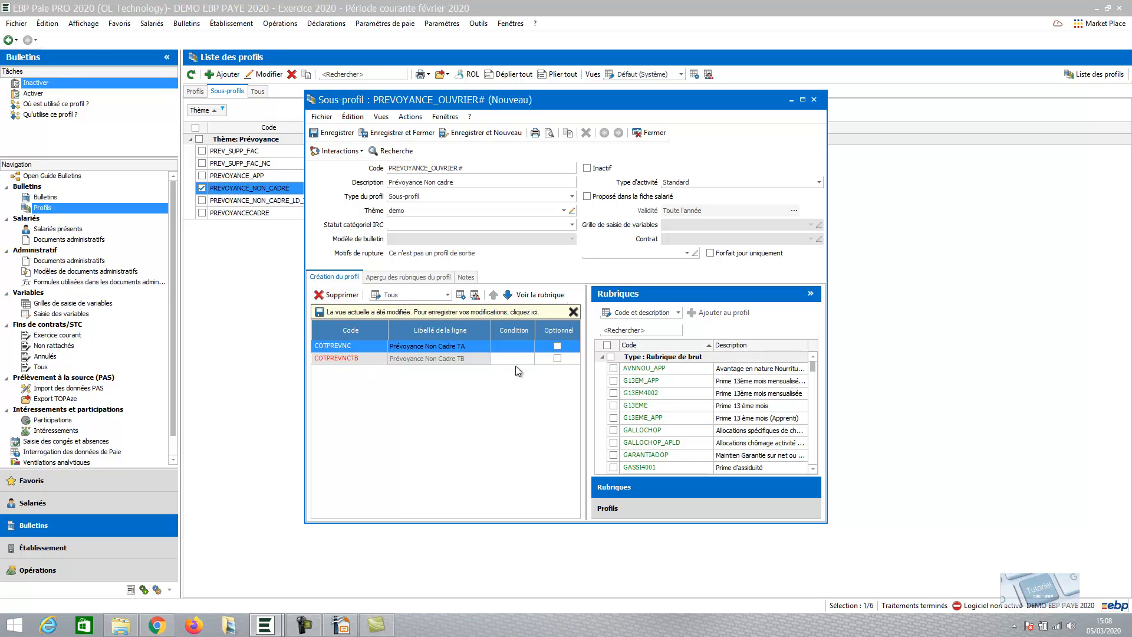
{"action": "left_click", "coordinate": [558, 346]}
{"action": "left_click", "coordinate": [557, 346]}
{"action": "left_click", "coordinate": [557, 360]}
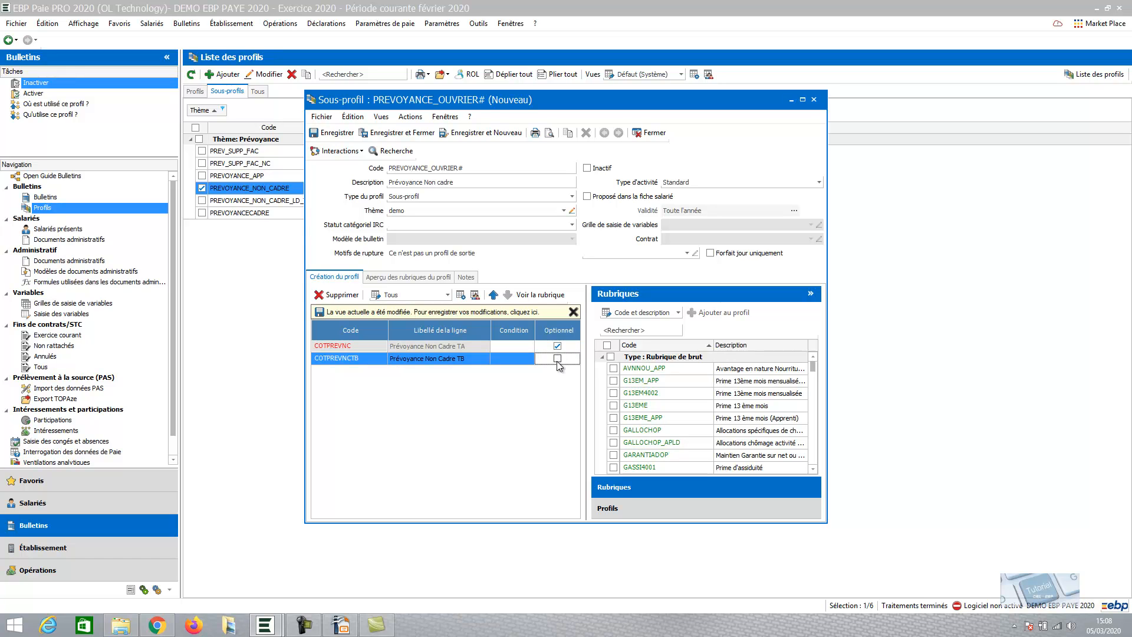
{"action": "left_click", "coordinate": [557, 357]}
Search the rubrics for "ouvrier" and add COTPREVNCTBOUV# to the sub-profile
{"action": "left_click", "coordinate": [629, 330]}
{"action": "type", "text": "ouvrier"}
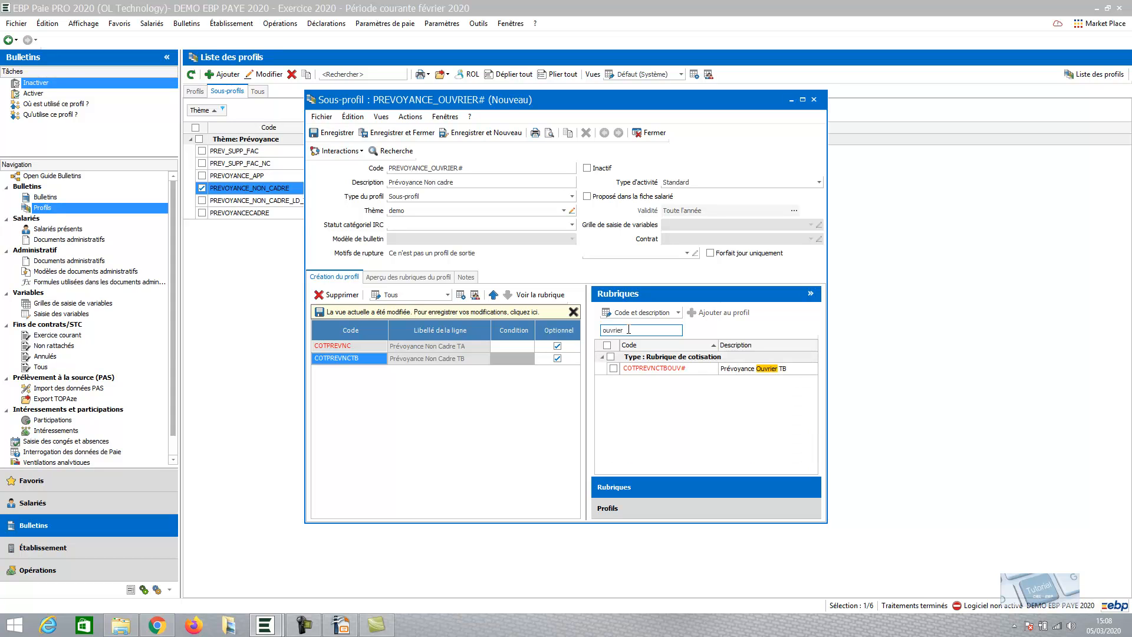
{"action": "left_click", "coordinate": [614, 369]}
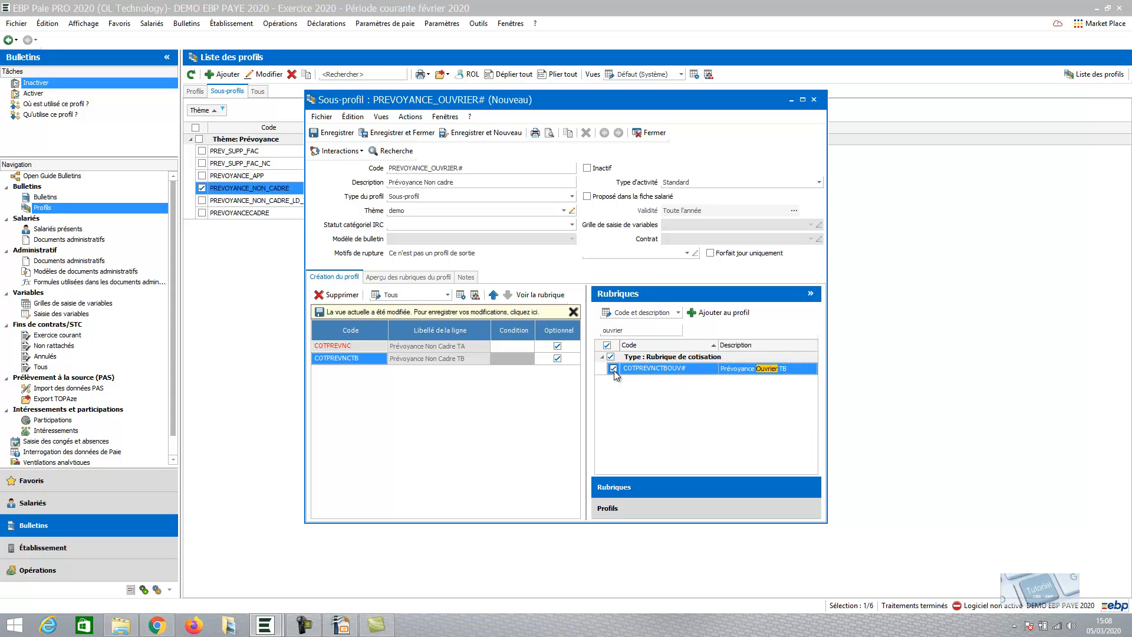
{"action": "left_click", "coordinate": [613, 369]}
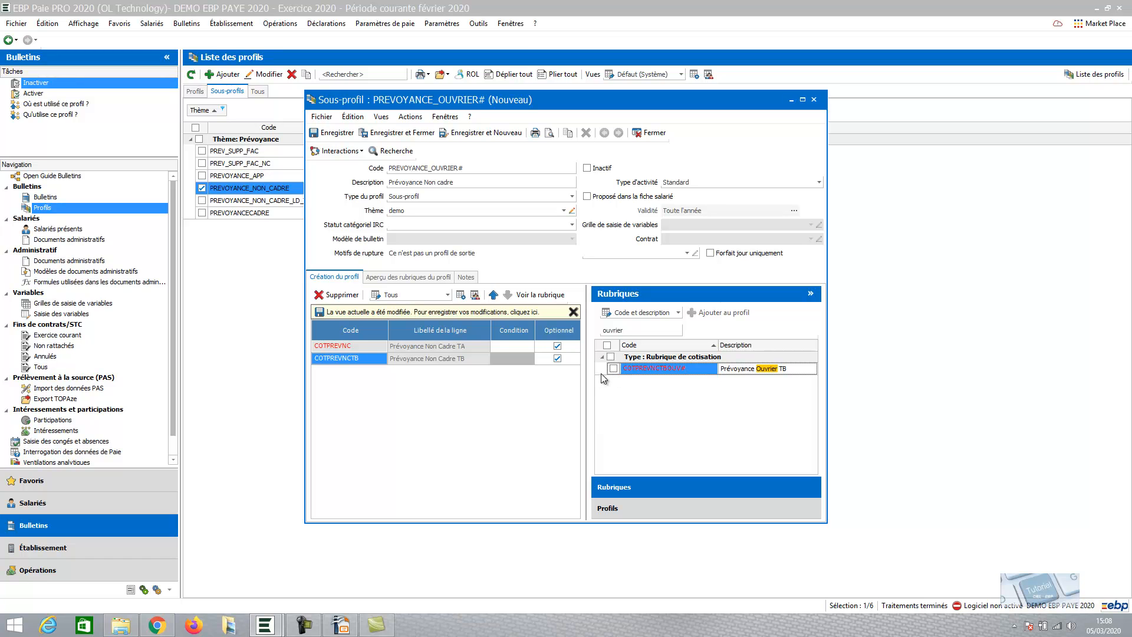
{"action": "left_click", "coordinate": [613, 369]}
{"action": "left_click_drag", "start_coordinate": [635, 370], "coordinate": [394, 379]}
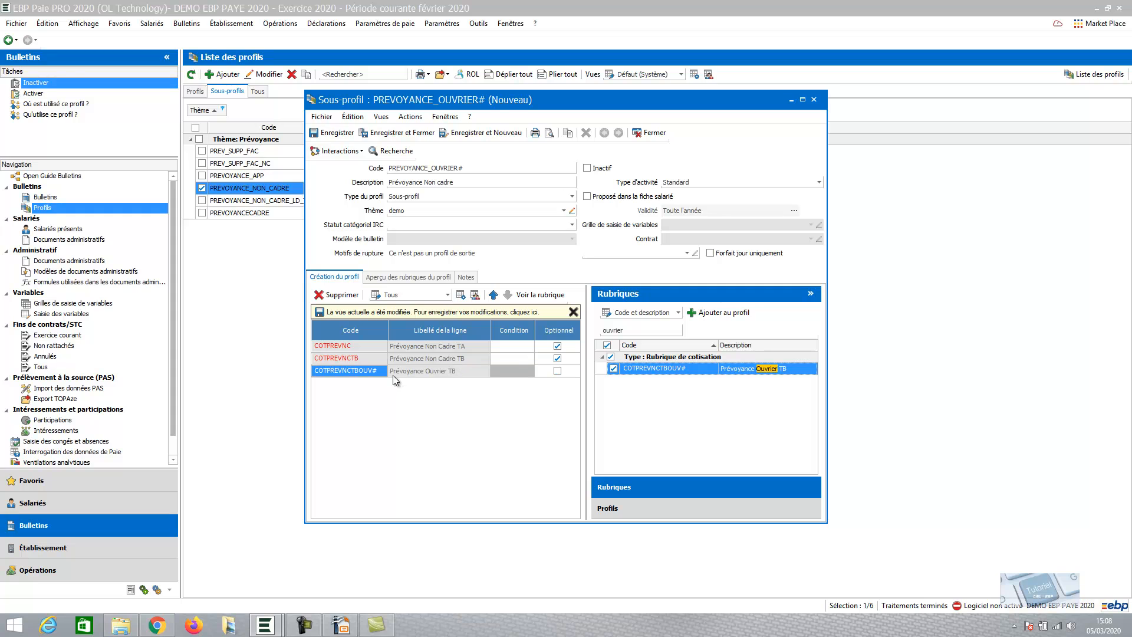
Search the rubrics for "OUV", add CPREVNCOUVTA# to the sub-profile's lines, and save and close it
{"action": "double_click", "coordinate": [632, 330]}
{"action": "type", "text": "OUV"}
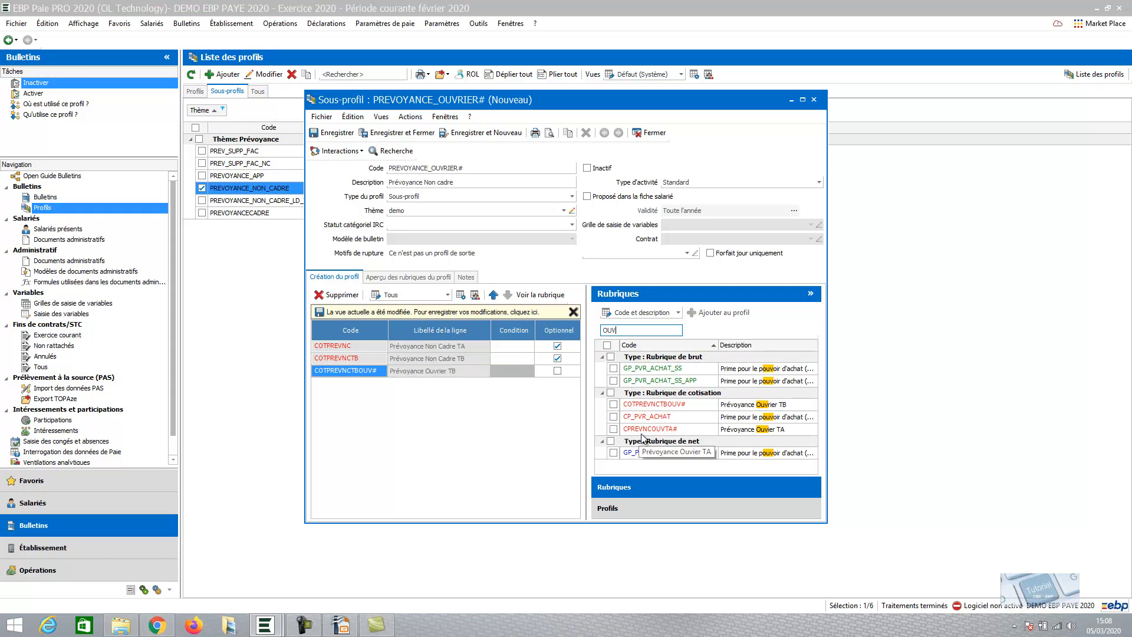
{"action": "left_click", "coordinate": [644, 432]}
{"action": "left_click_drag", "start_coordinate": [646, 434], "coordinate": [364, 366]}
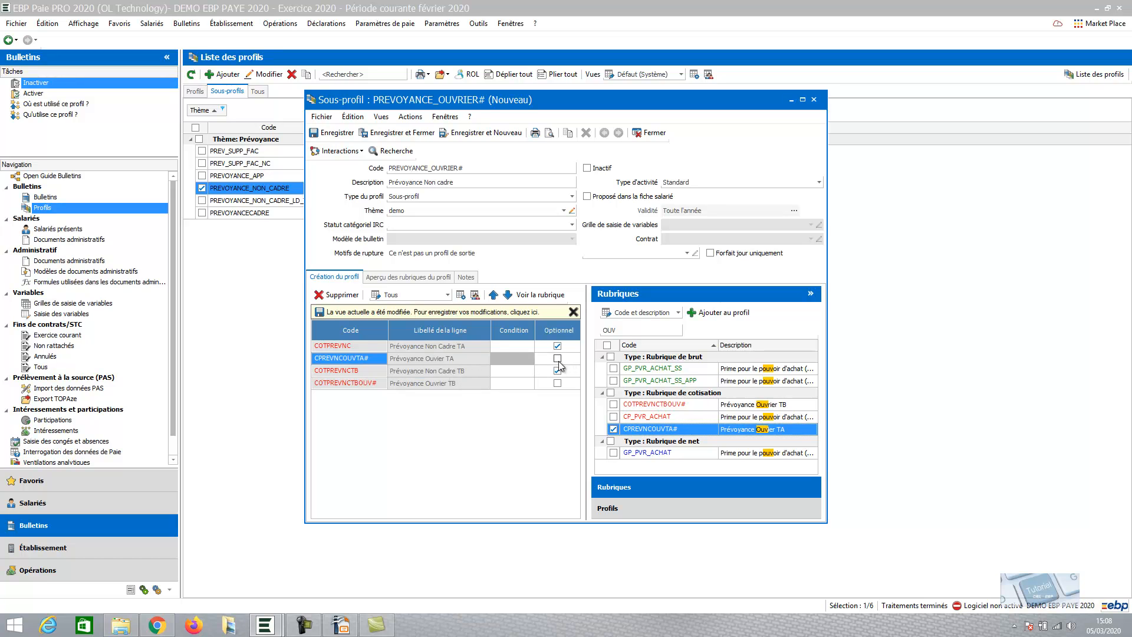
{"action": "left_click", "coordinate": [395, 133]}
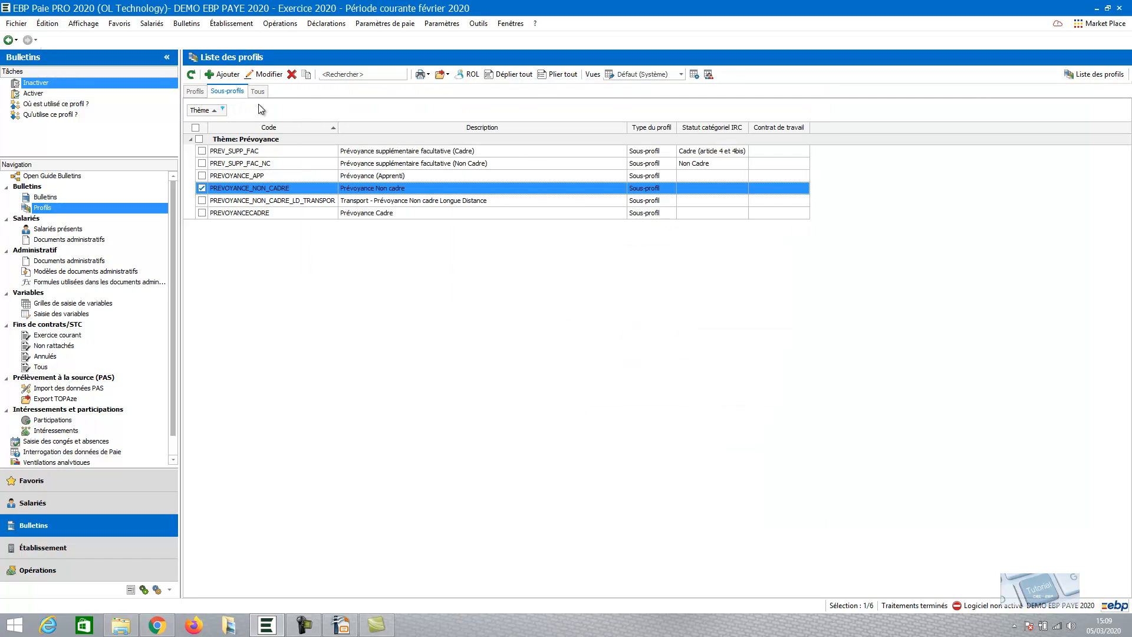
{"action": "left_click", "coordinate": [222, 109]}
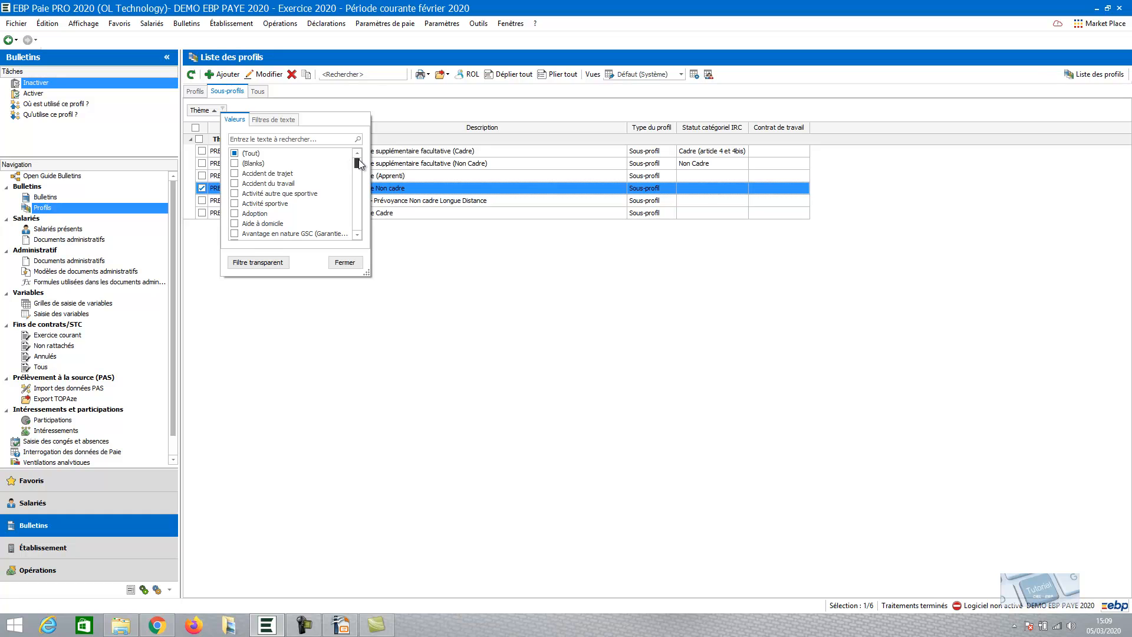
{"action": "left_click_drag", "start_coordinate": [359, 160], "coordinate": [359, 192]}
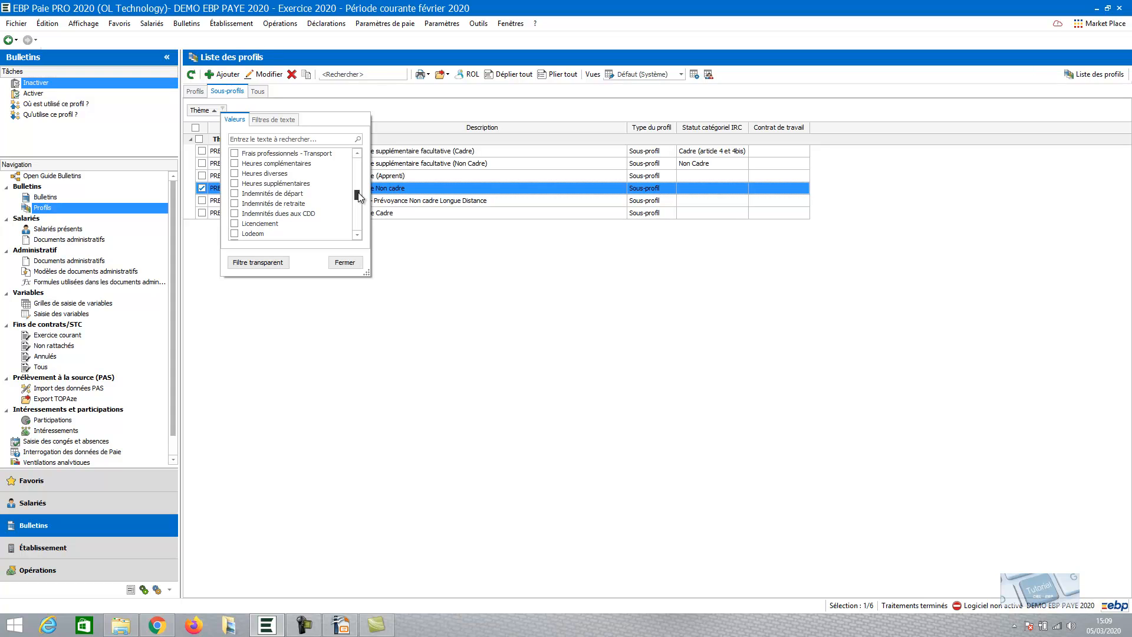
{"action": "left_click_drag", "start_coordinate": [359, 192], "coordinate": [351, 230]}
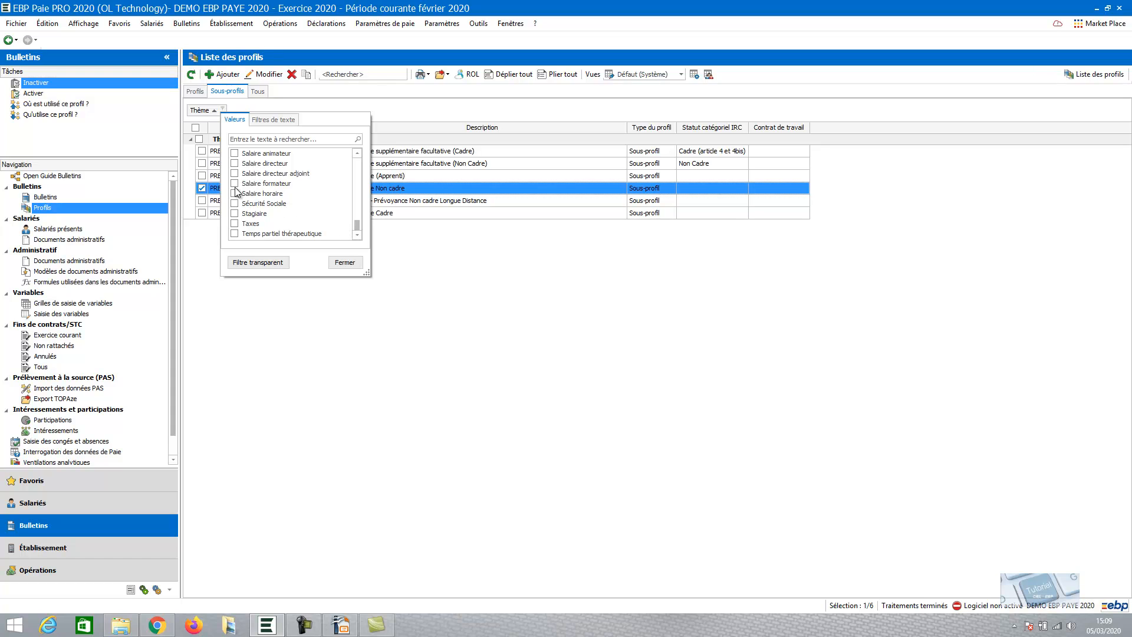
{"action": "left_click", "coordinate": [345, 262]}
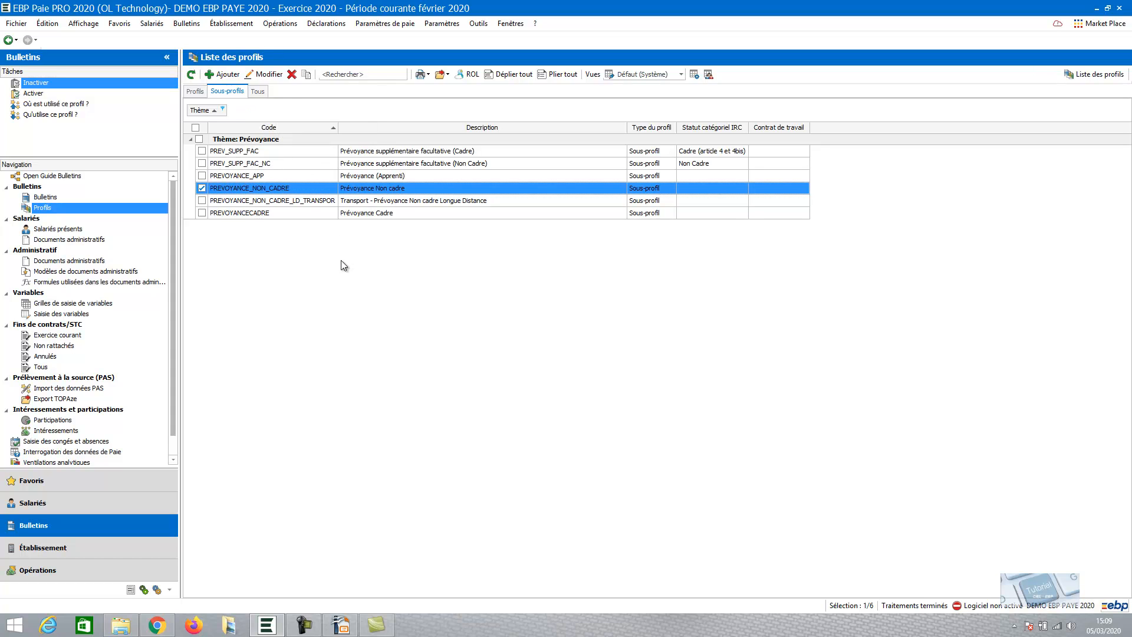